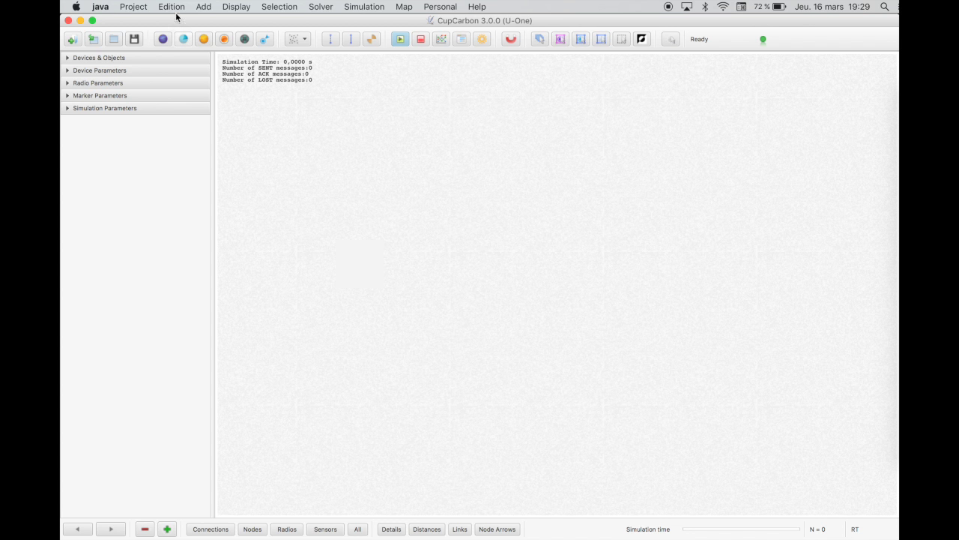
Start a new project and save it as hello_world inside the tuto folder
click(133, 6)
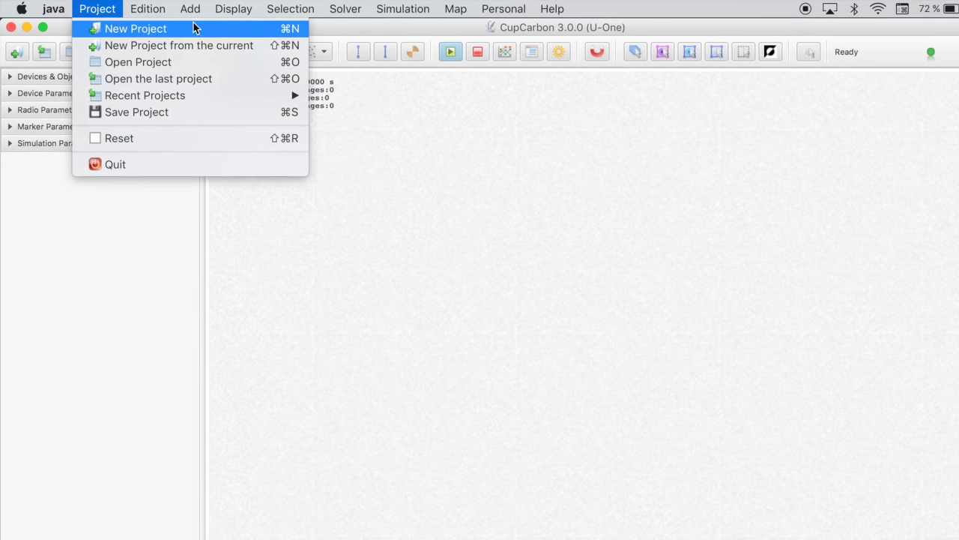
click(133, 11)
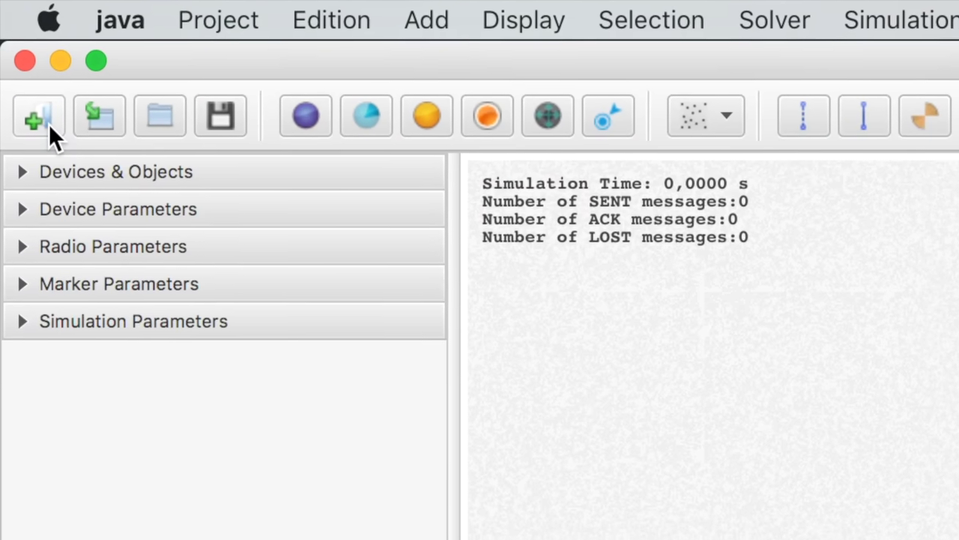
click(9, 46)
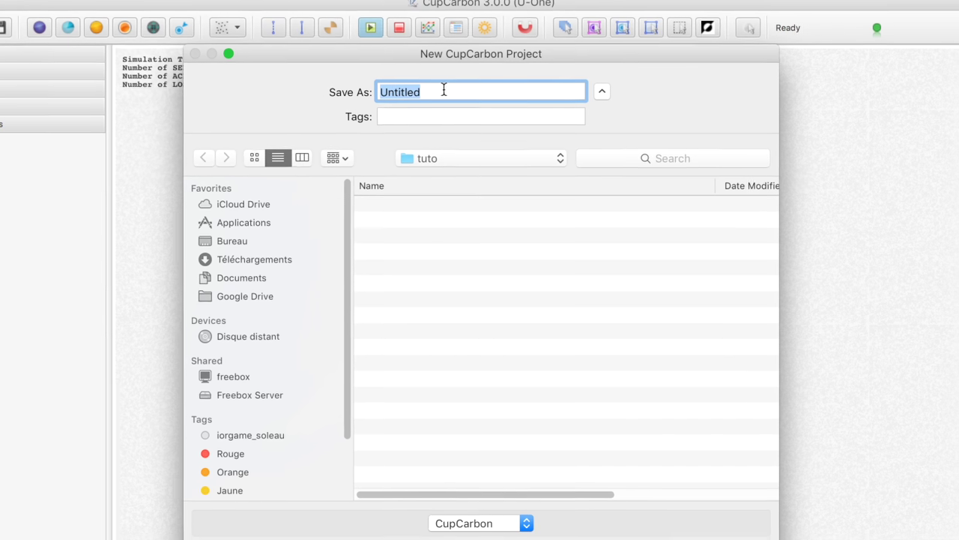
text(hello_wor)
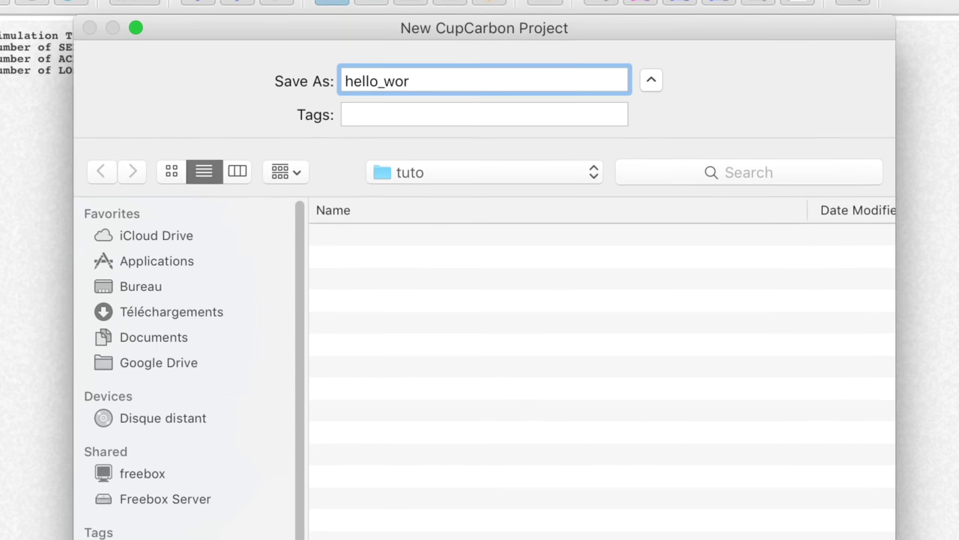
text(ld)
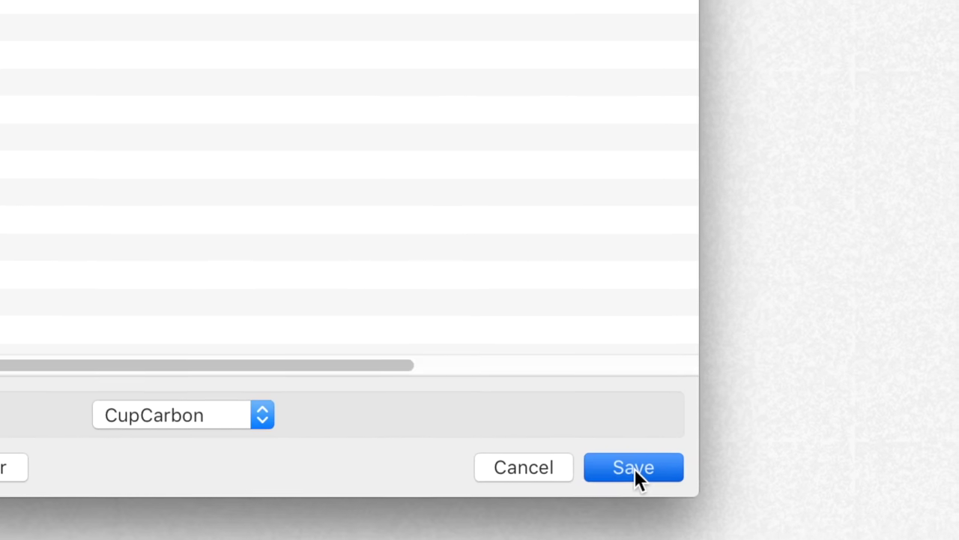
click(653, 495)
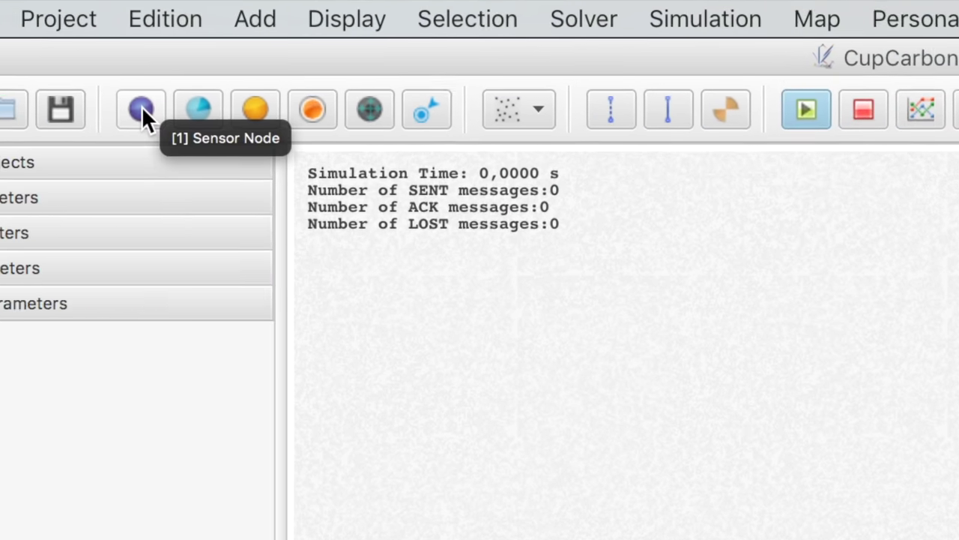
Drop a single sensor node, S1, onto the middle of the empty map
click(62, 105)
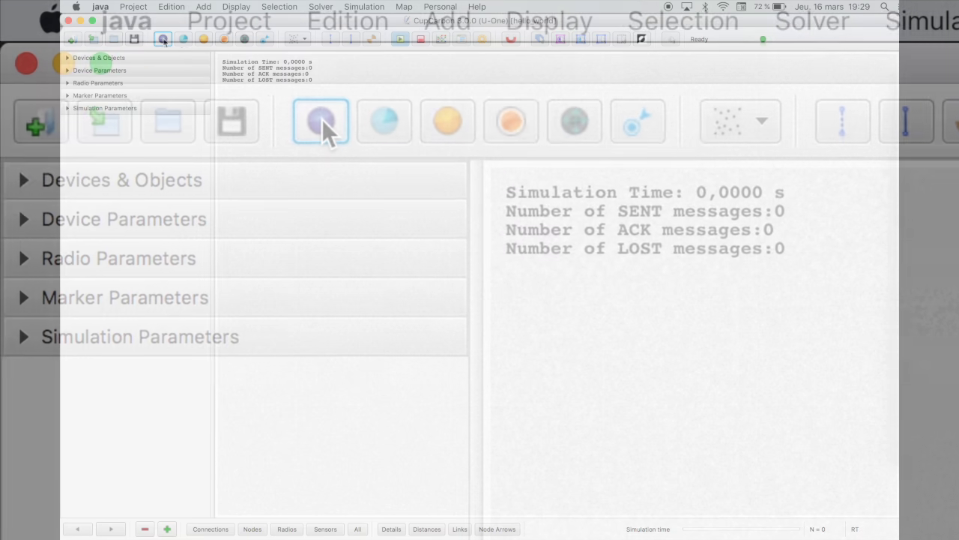
click(449, 235)
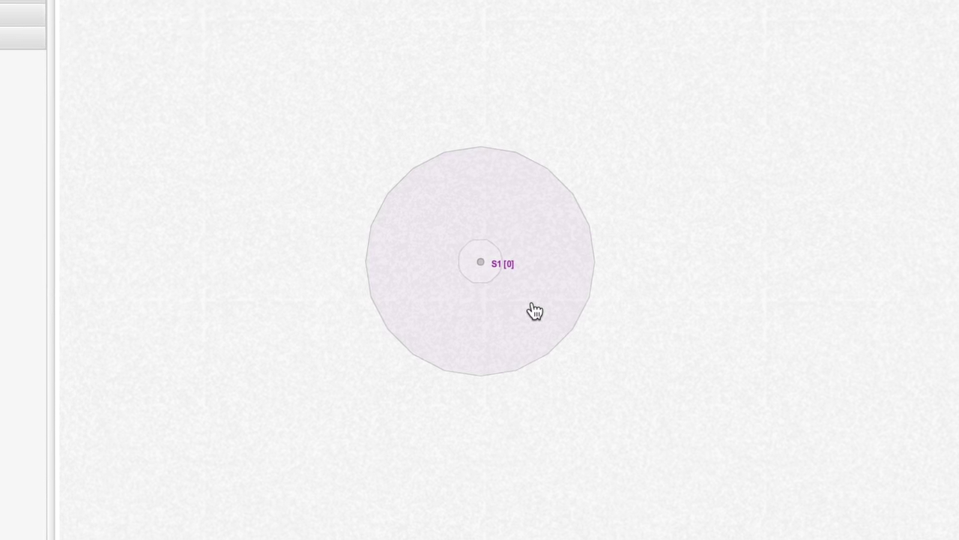
Expand the Device Parameters section and select sensor S1 to show its settings
click(129, 65)
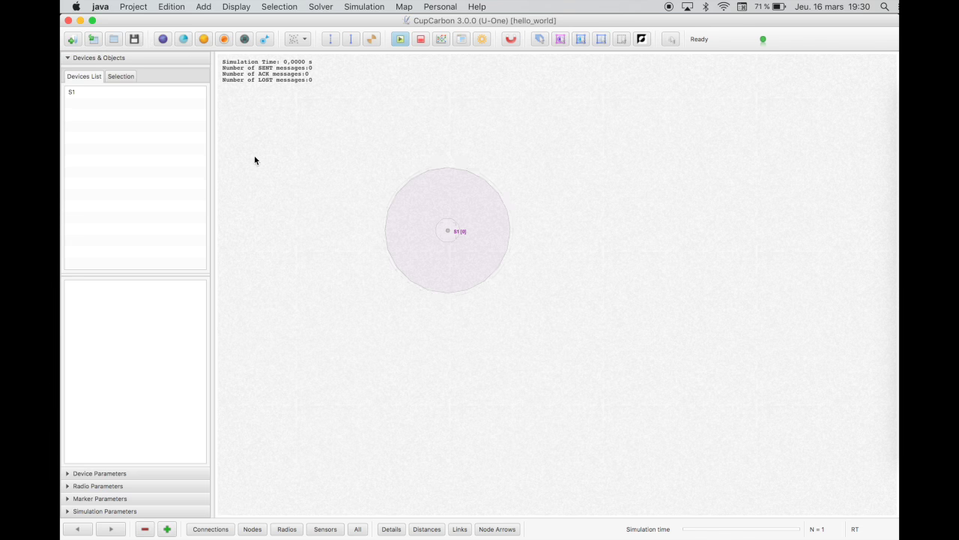
click(120, 76)
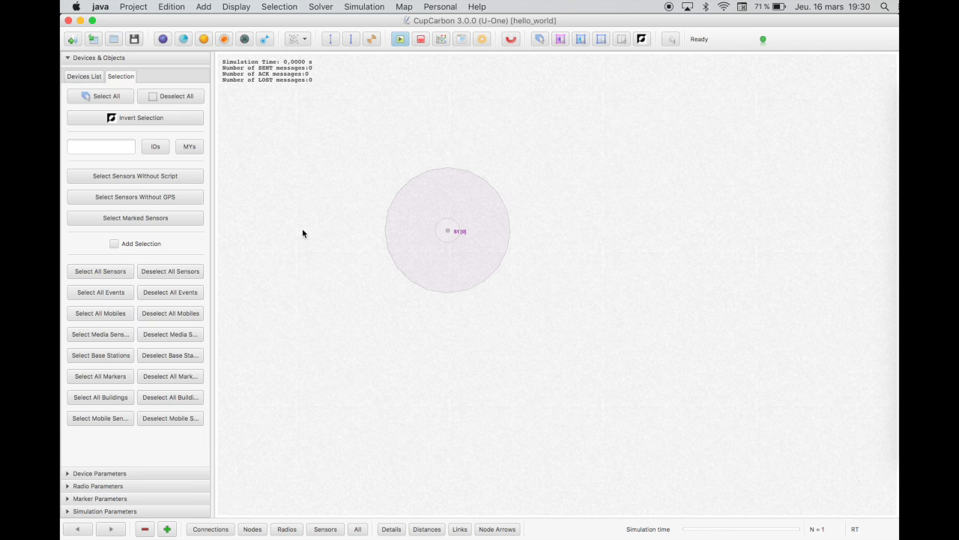
click(139, 65)
click(133, 70)
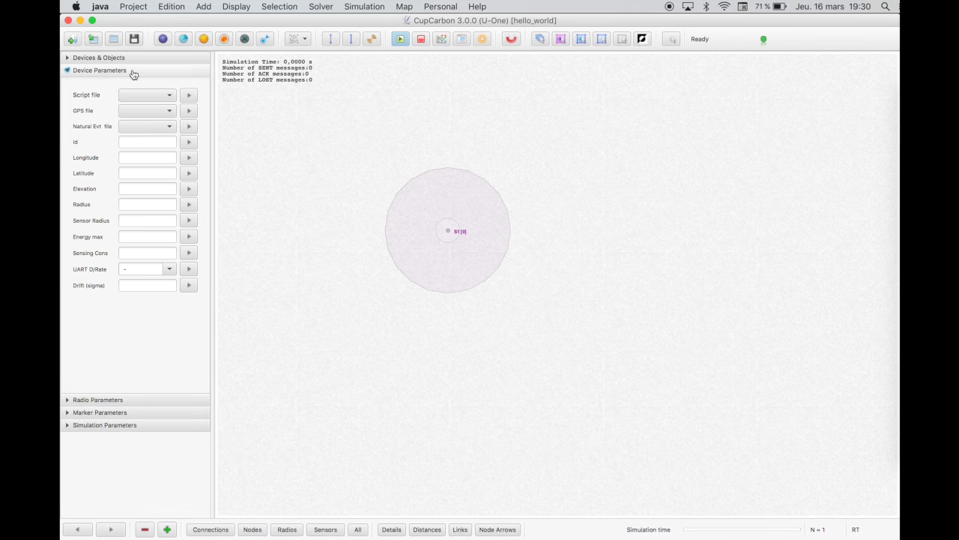
click(448, 230)
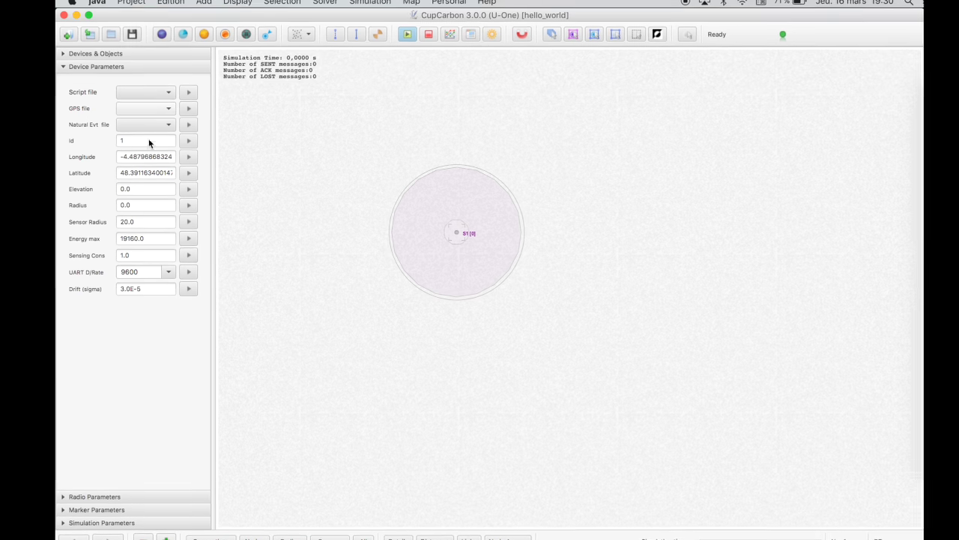
Check S1's script, GPS and natural event file lists, then edit its Id field
click(161, 93)
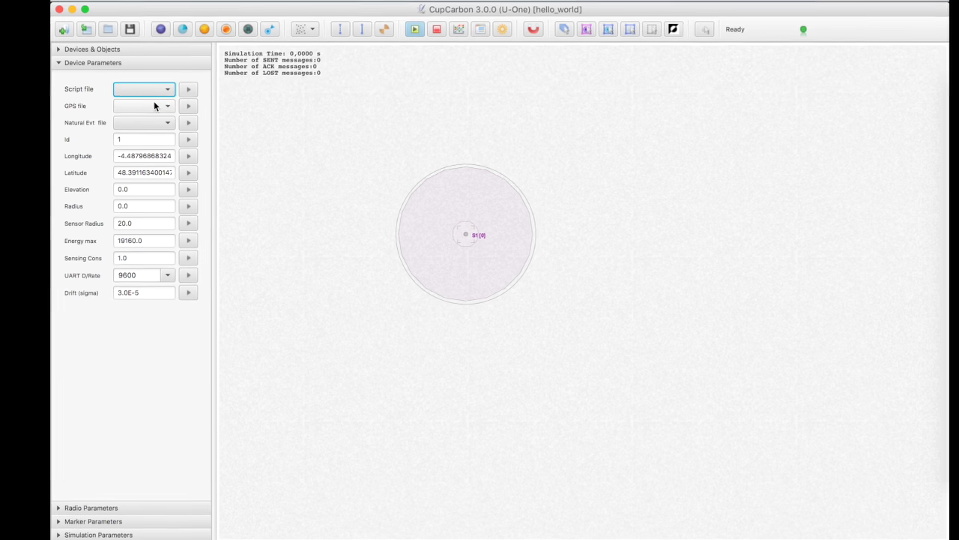
click(154, 105)
click(150, 132)
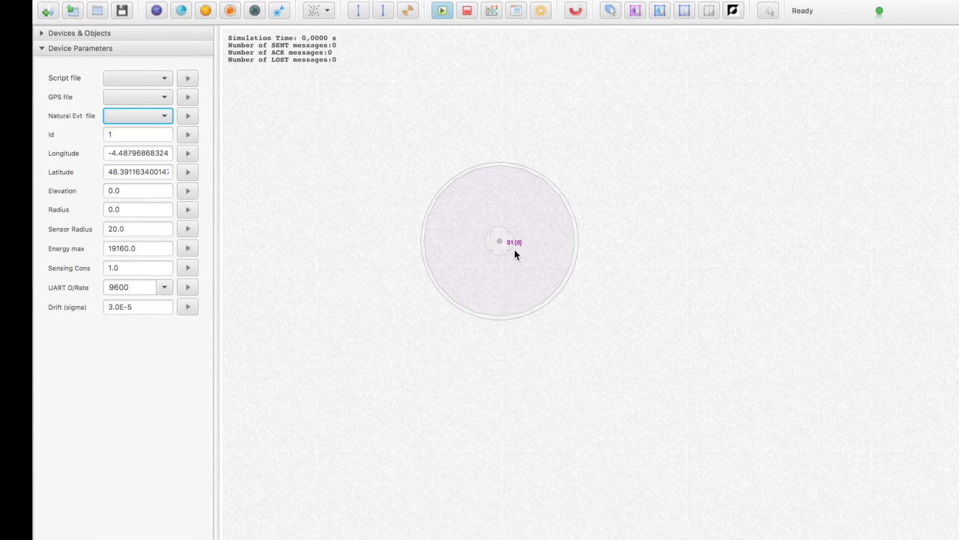
click(184, 132)
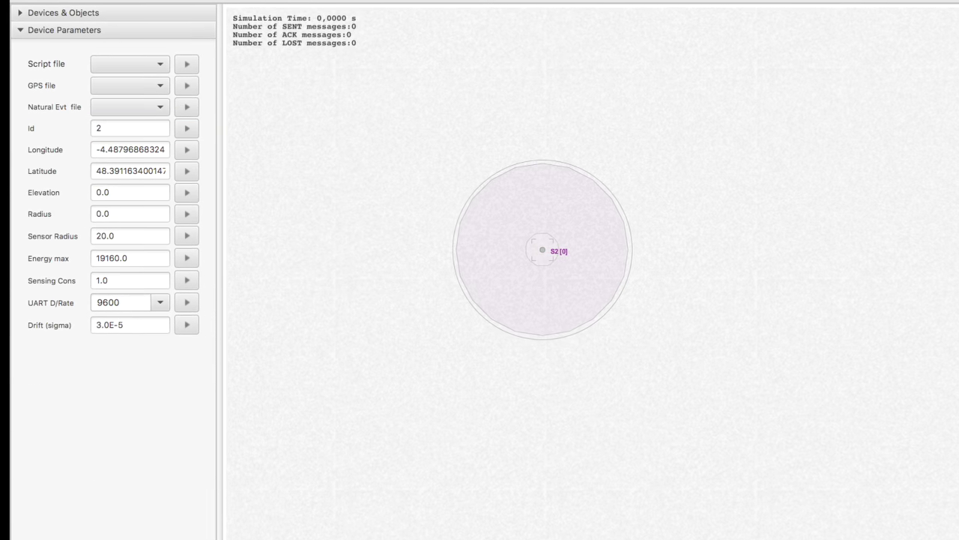
scroll(662, 324, up, 3)
scroll(364, 405, right, 5)
scroll(352, 382, down, 3)
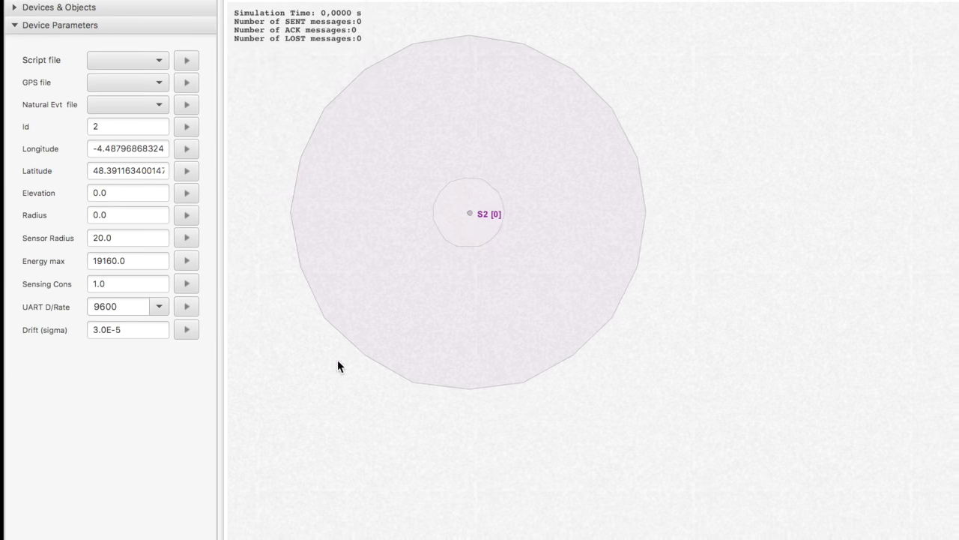
double_click(116, 128)
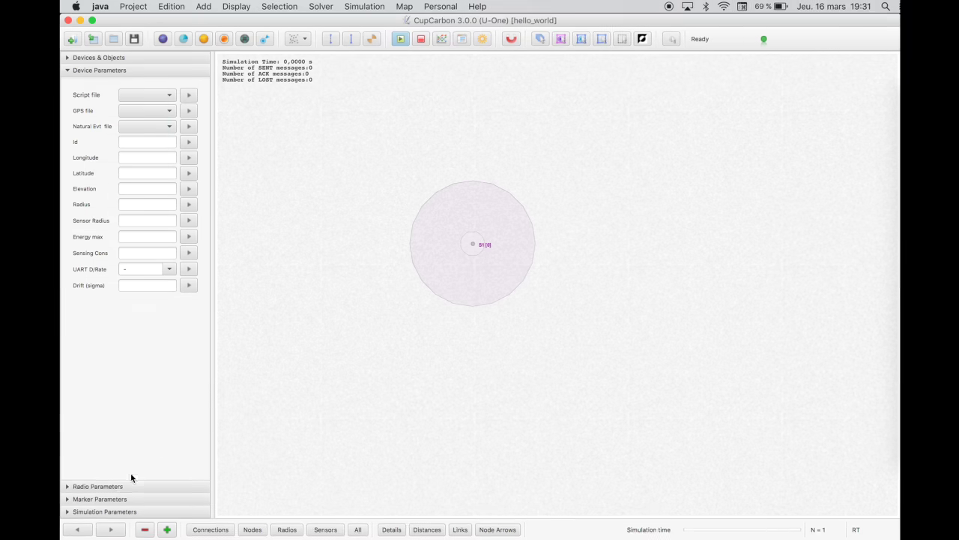
Set the MY address of S1's radio1 ZIGBEE module to 0, then deselect the node
click(96, 487)
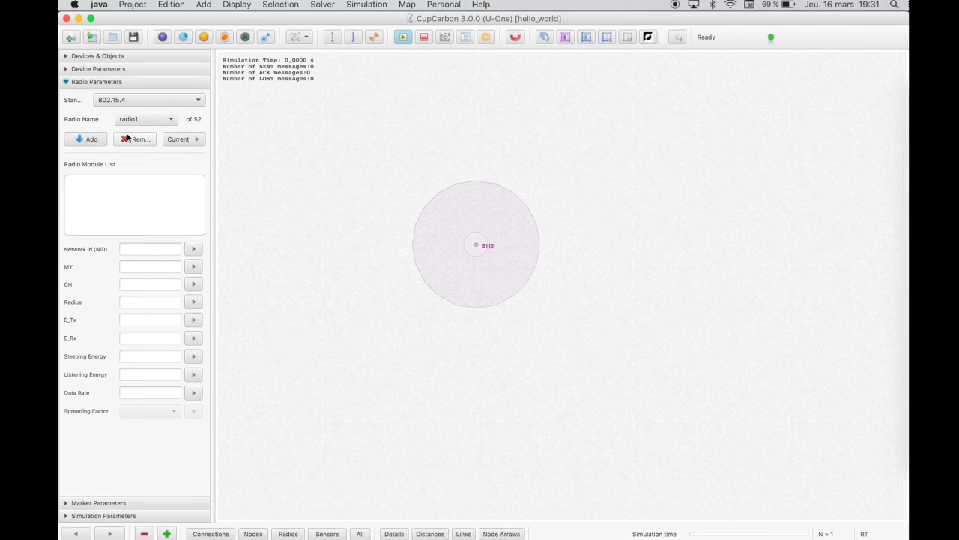
click(479, 246)
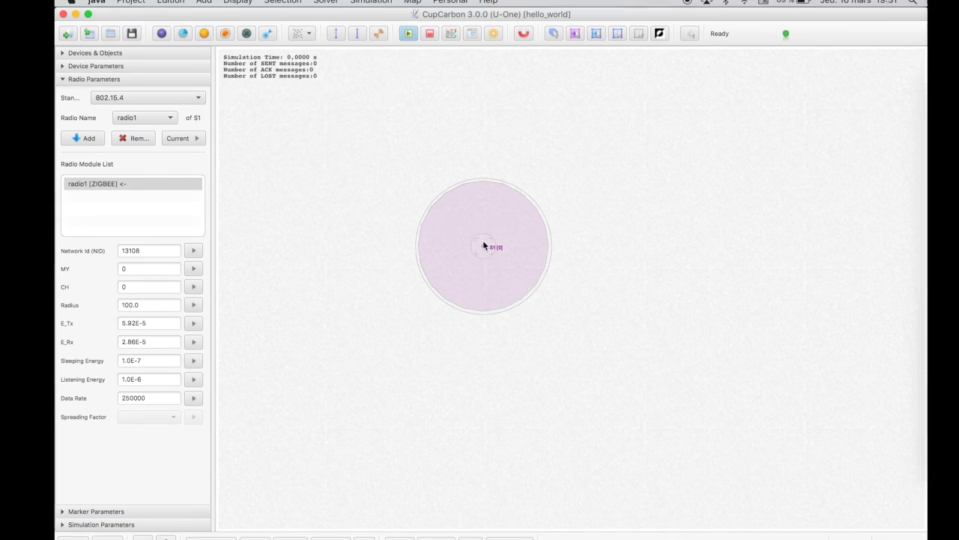
click(131, 183)
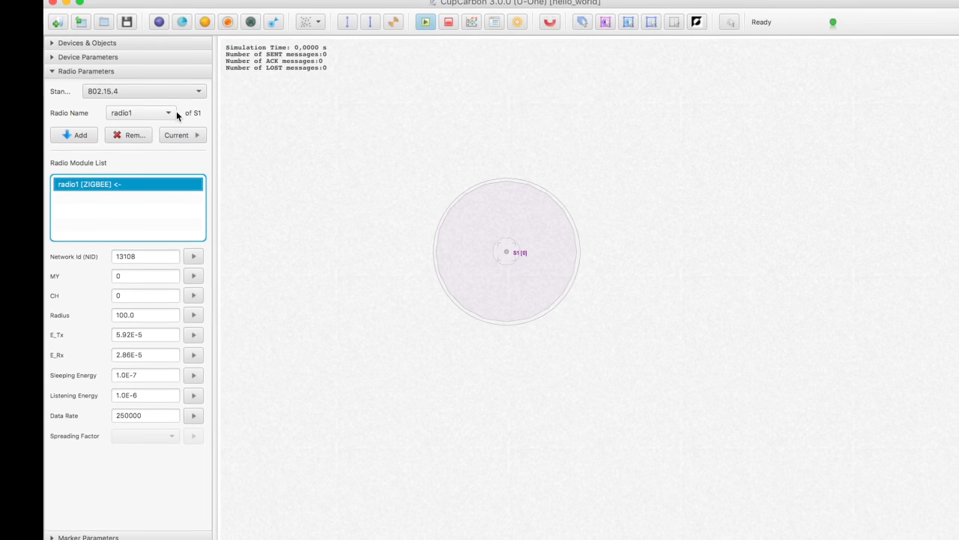
double_click(131, 282)
text(10)
click(193, 284)
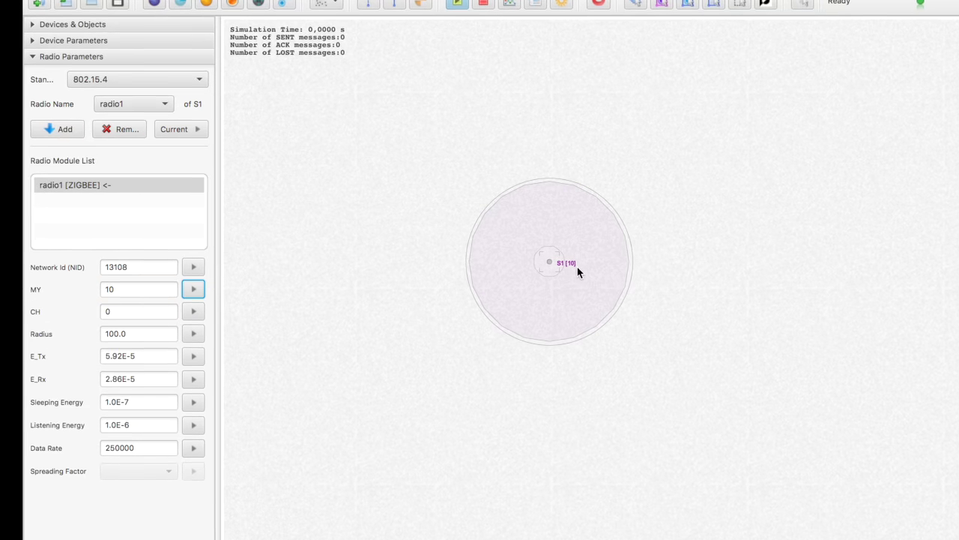
click(159, 294)
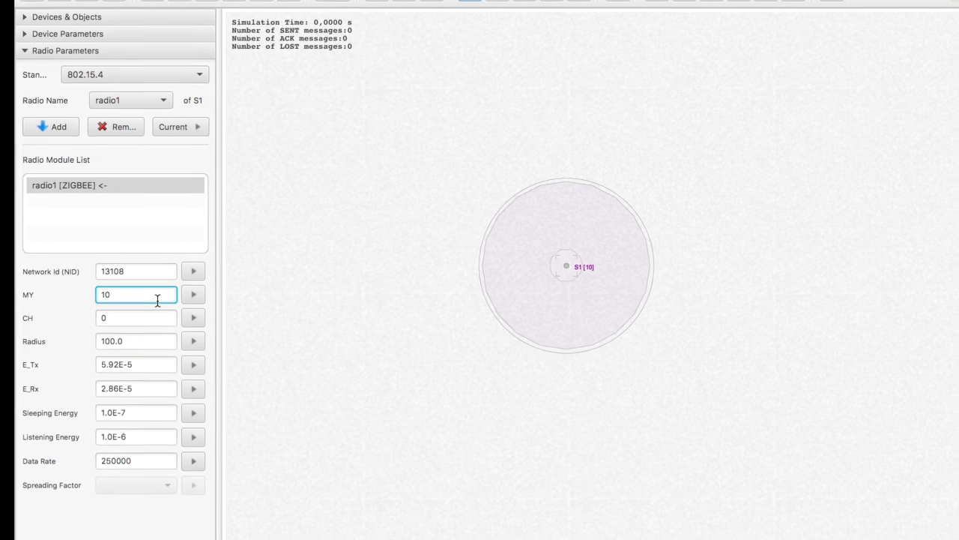
double_click(158, 298)
text(0)
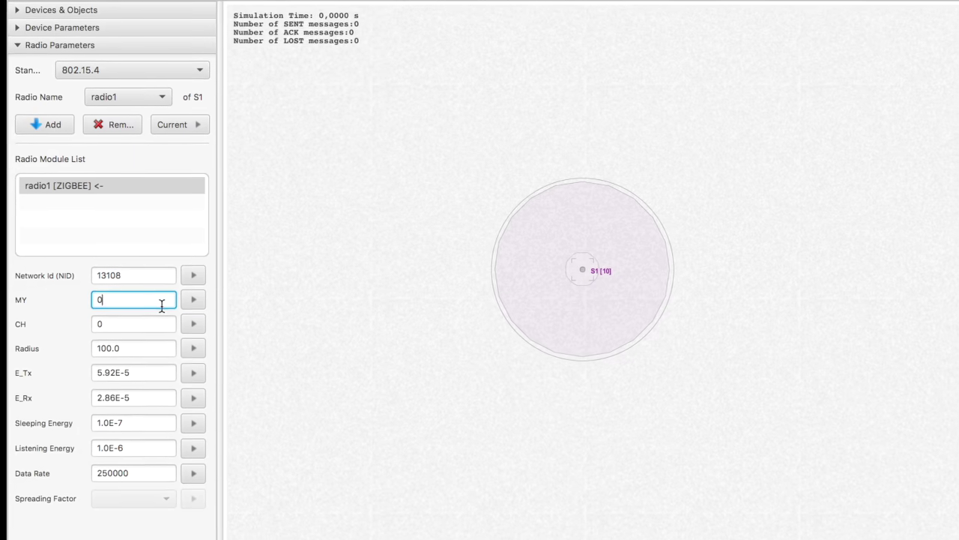
click(630, 290)
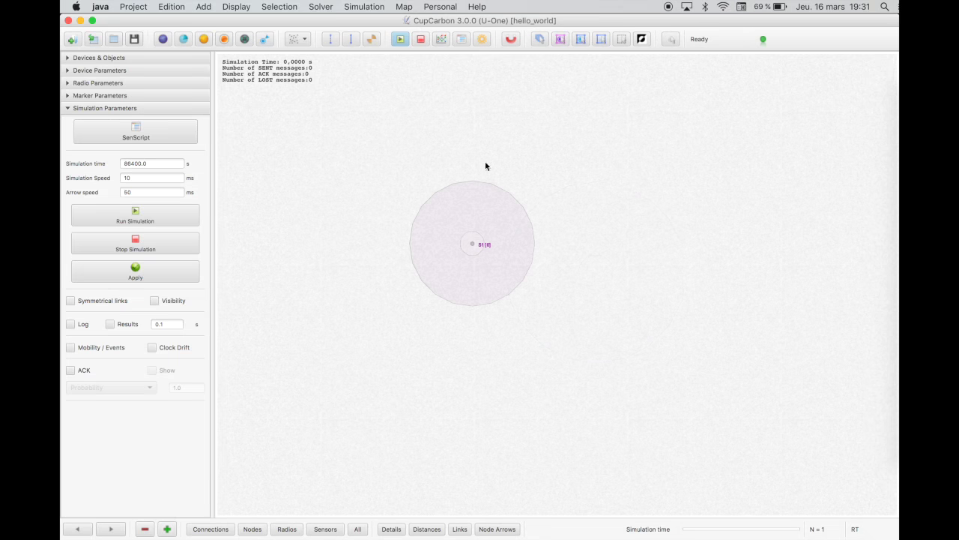
In the SenScript editor, name the file hello and write loop, println hello world, stop
click(460, 41)
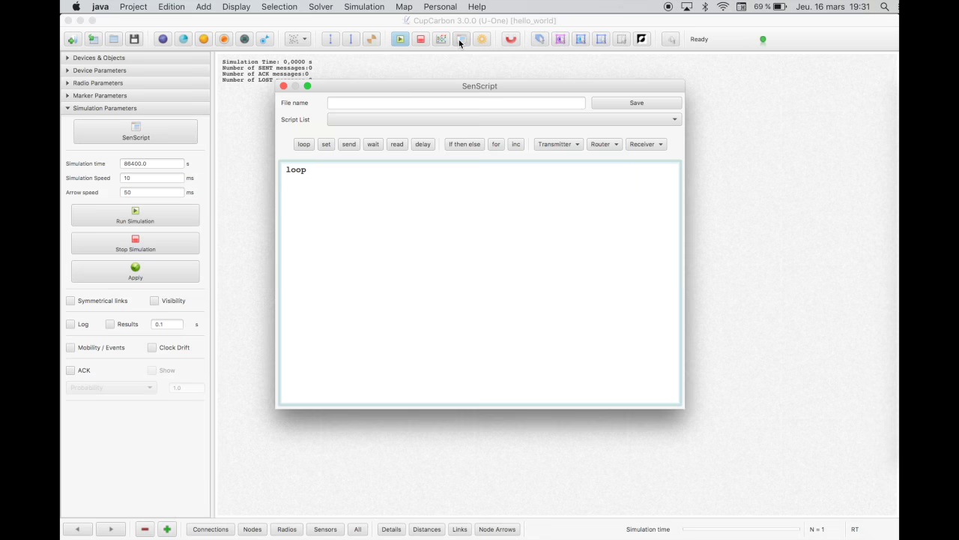
click(284, 86)
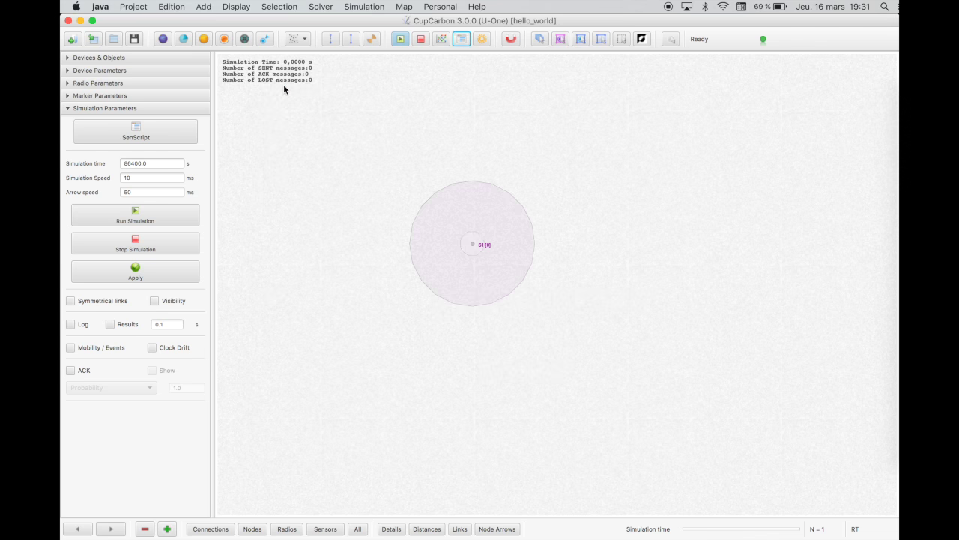
click(363, 8)
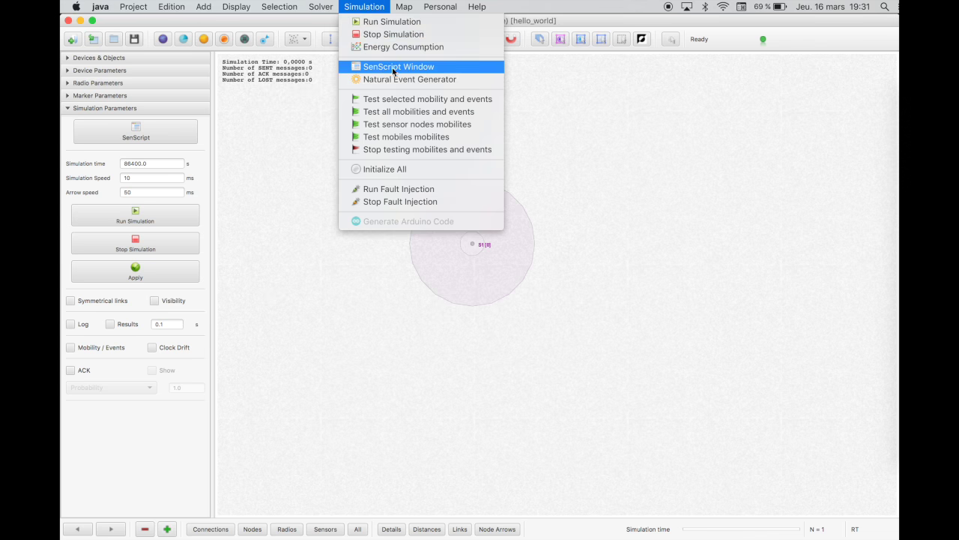
click(455, 67)
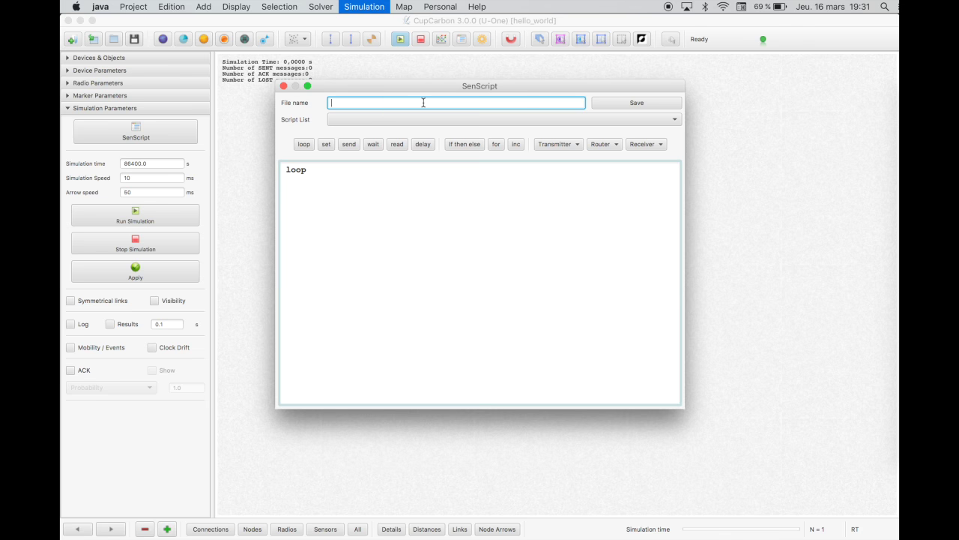
text(hello)
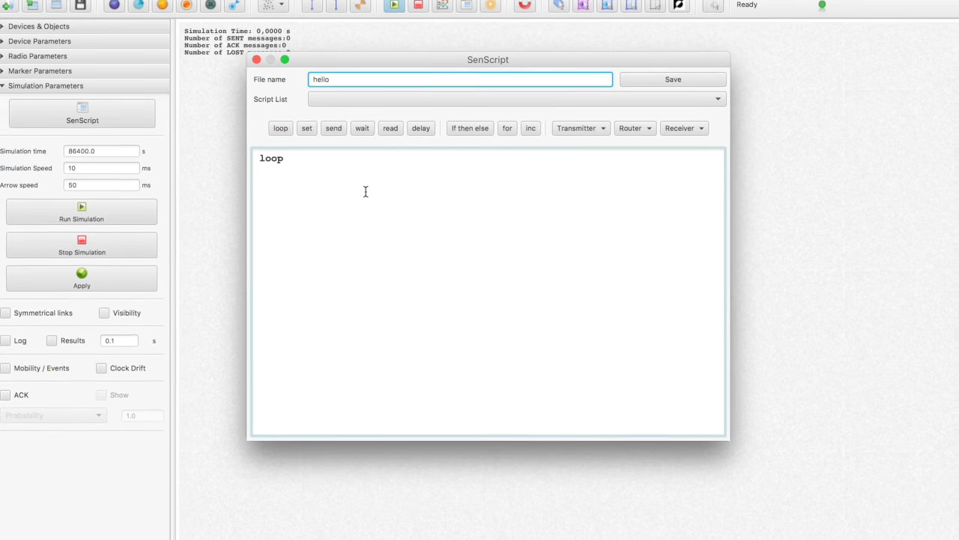
click(373, 199)
text(println hello world)
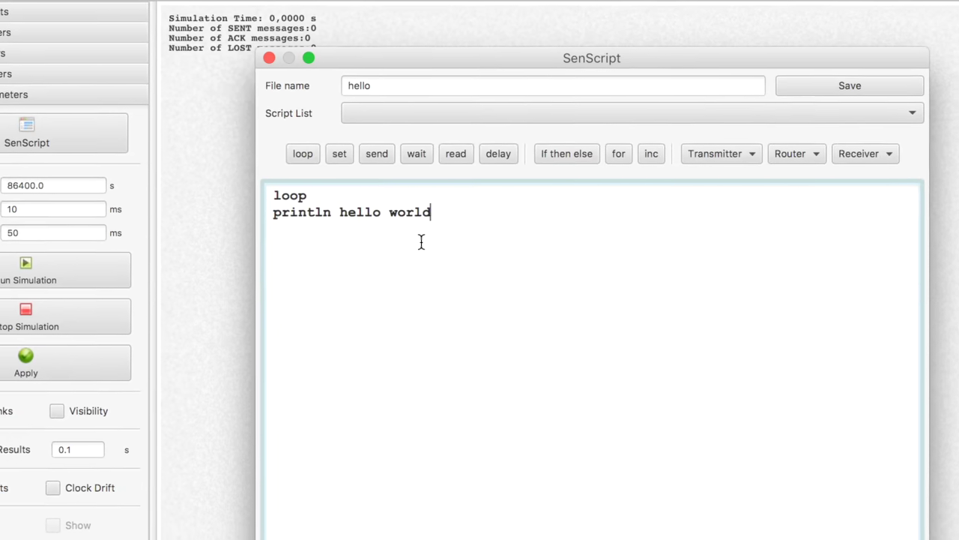
key(Return)
text(stop)
Save the script as hello.csc, reload it from the saved scripts list, and close the editor
drag(439, 262, 268, 193)
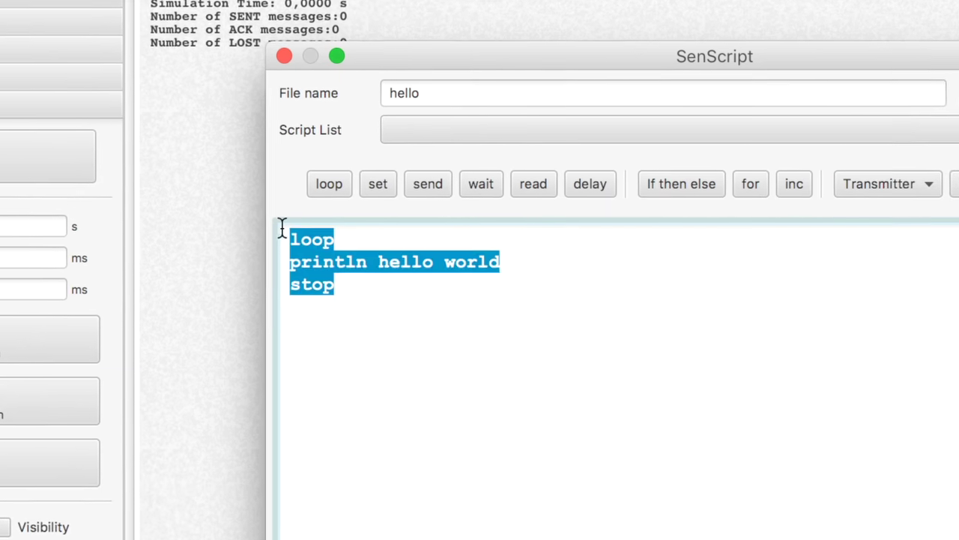
click(429, 266)
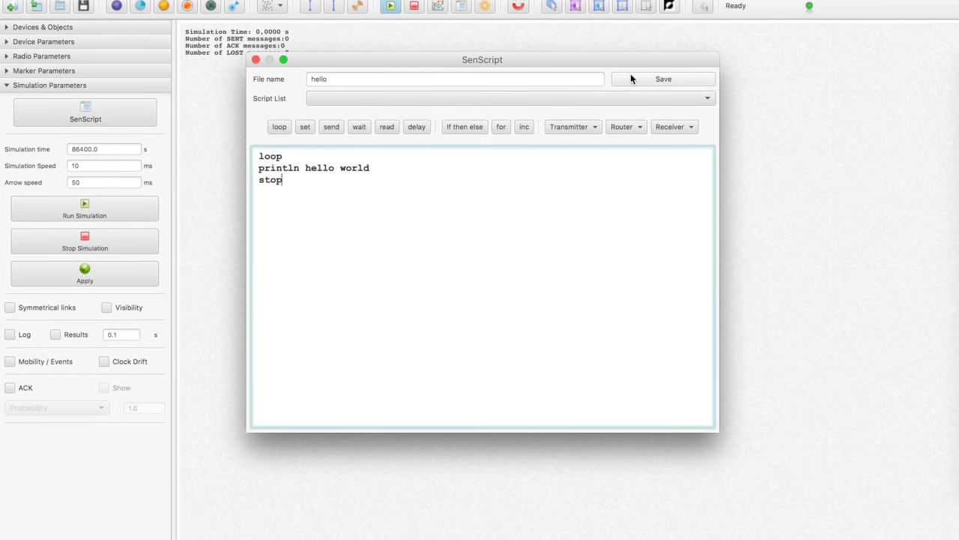
click(631, 78)
click(637, 240)
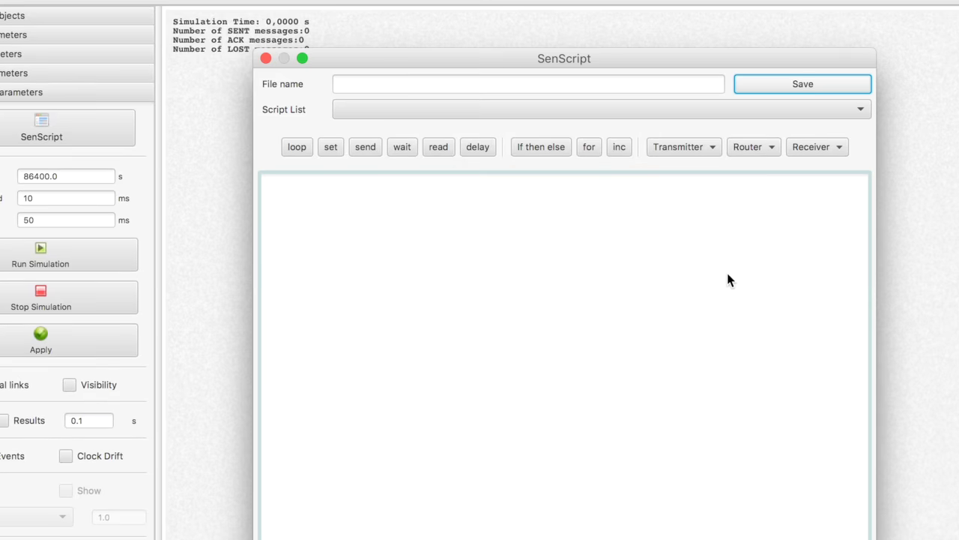
click(500, 121)
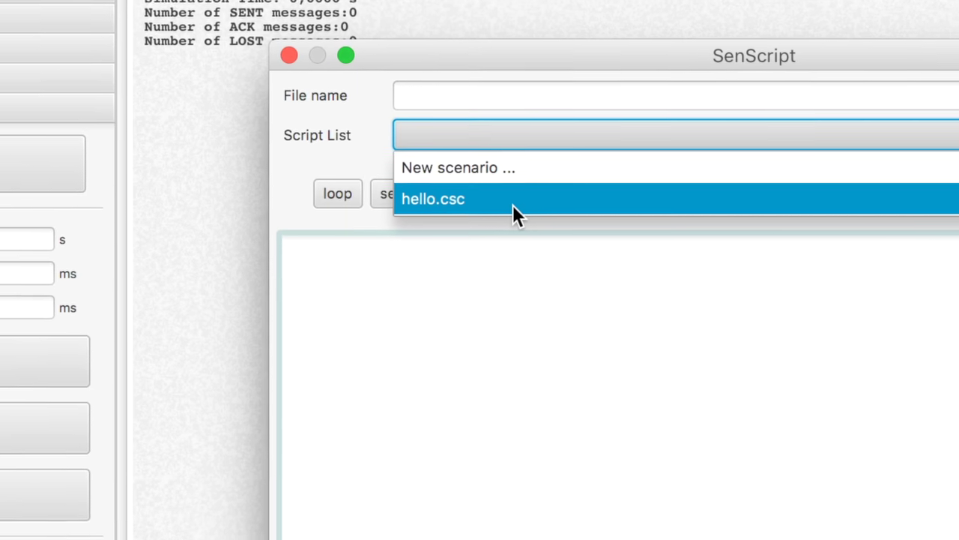
click(453, 173)
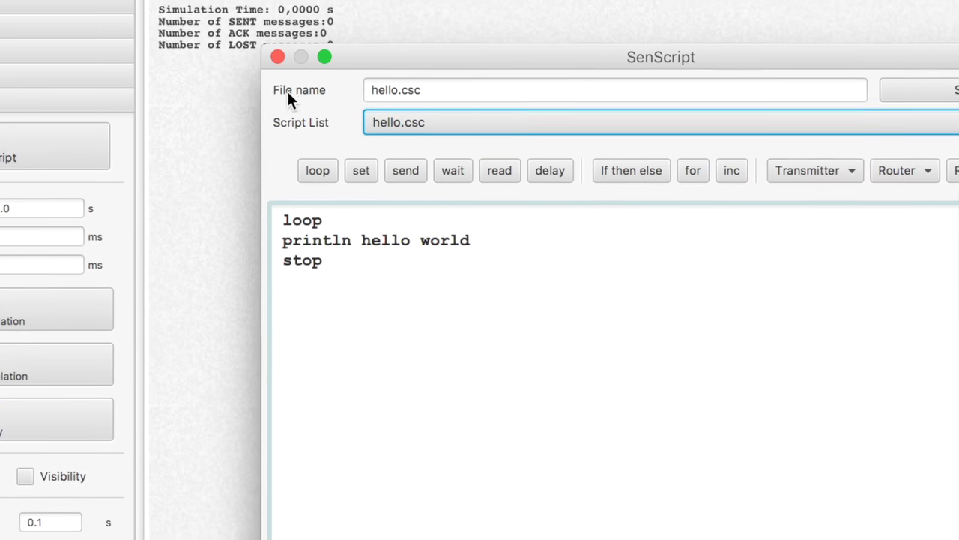
click(292, 54)
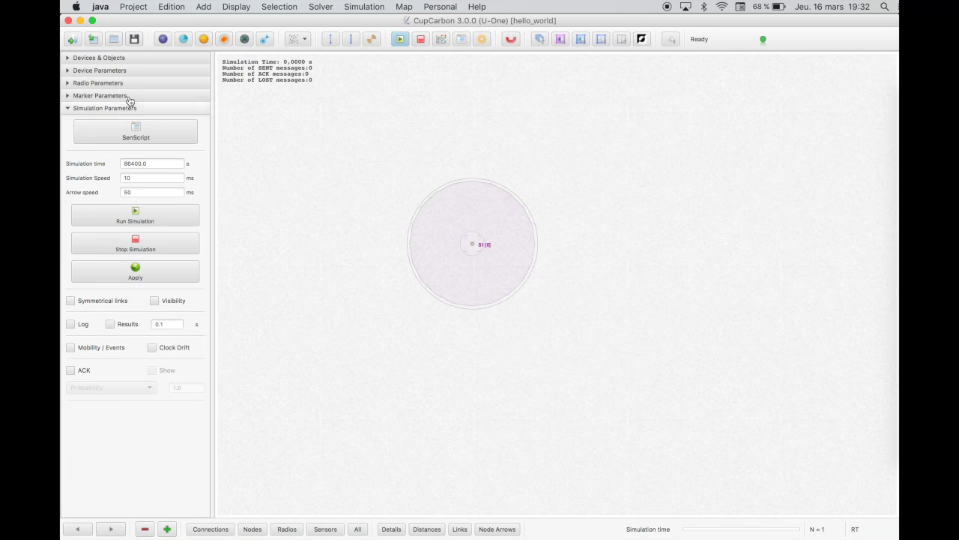
Assign hello.csc as sensor S1's script file and start the simulation
click(125, 71)
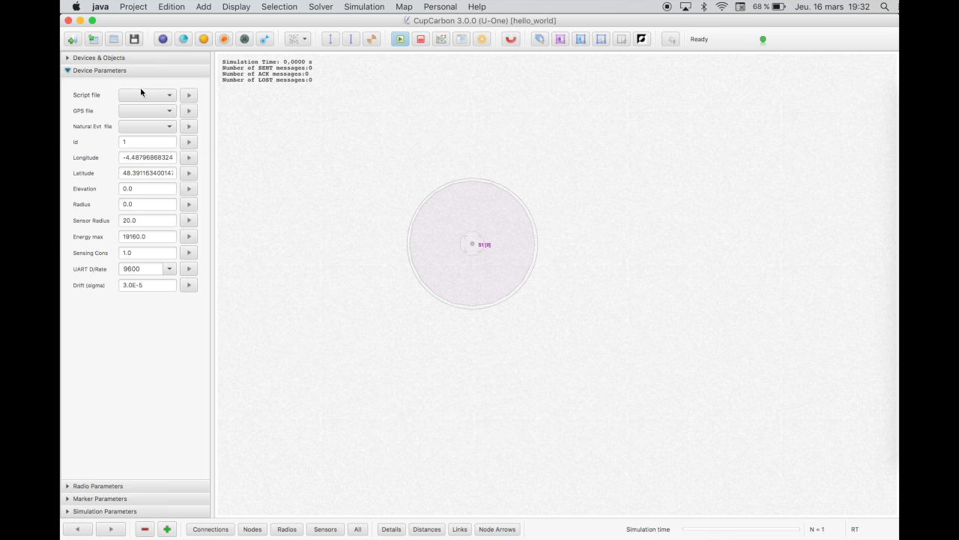
click(144, 94)
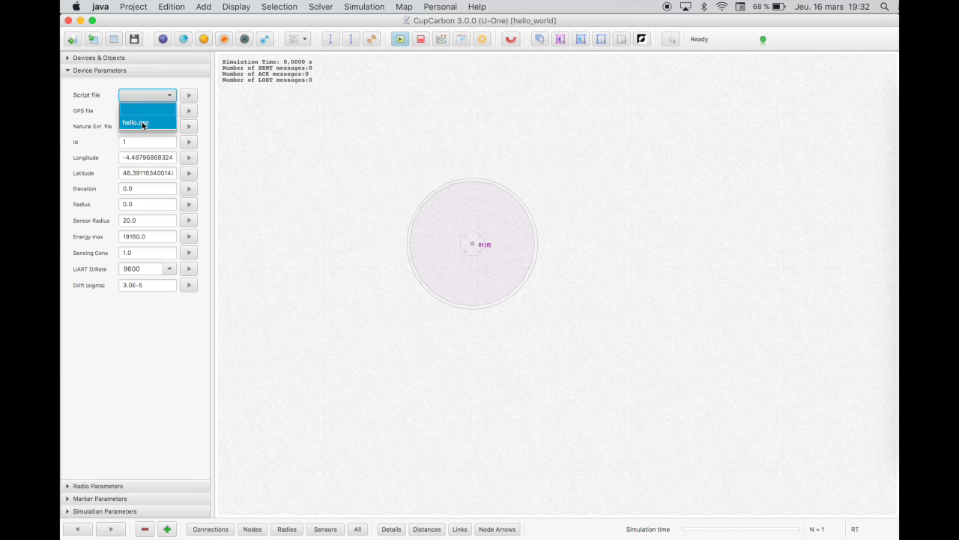
click(141, 121)
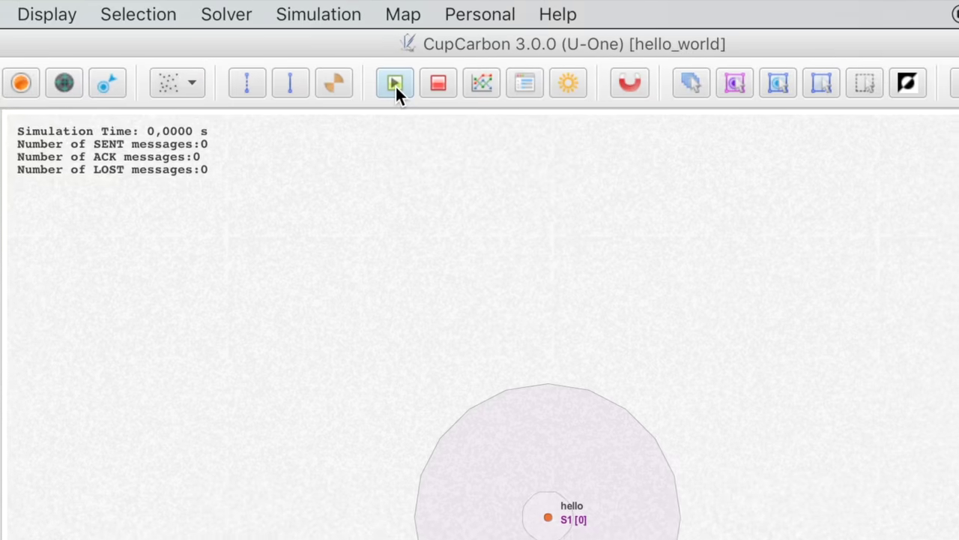
click(395, 84)
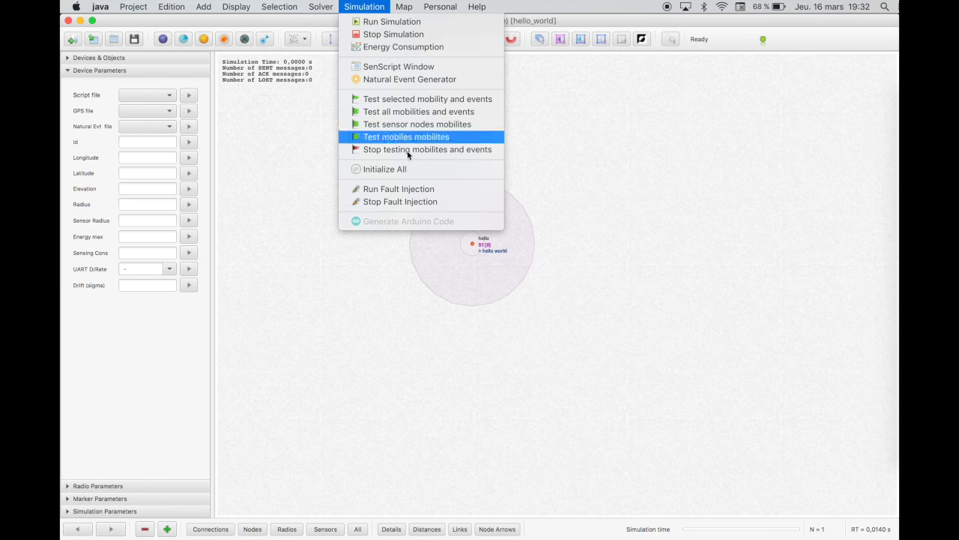
Reset the simulation and run it again so S1 prints hello world
click(421, 170)
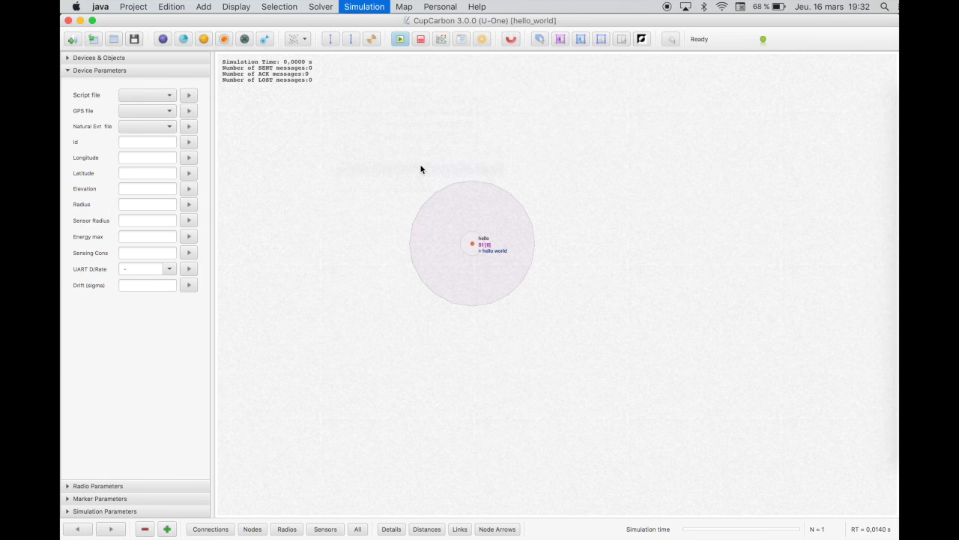
click(364, 7)
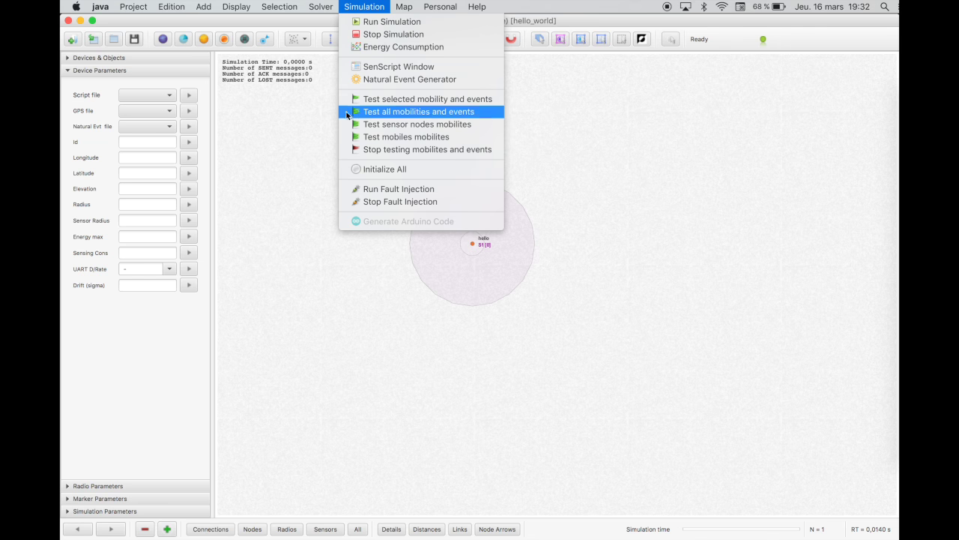
click(393, 25)
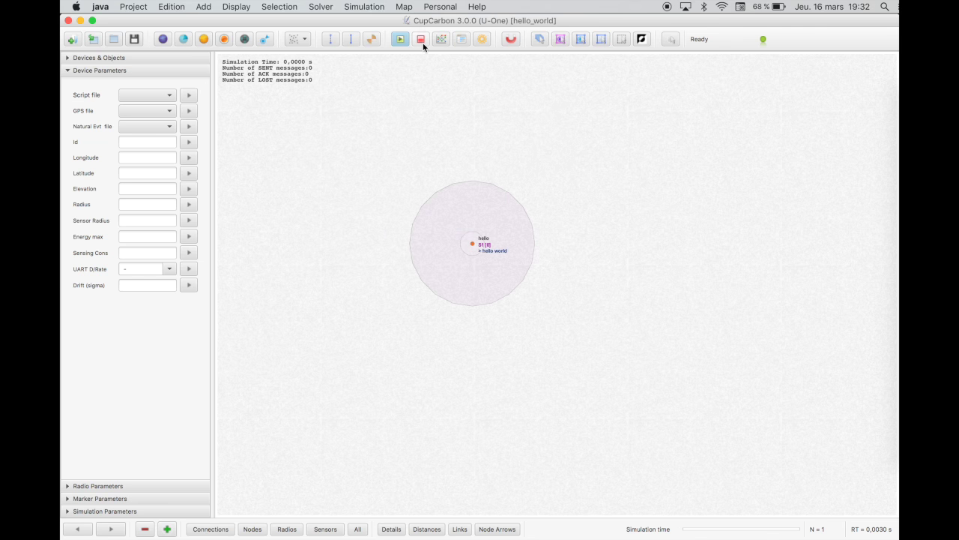
Initialize all nodes to clear the output and expand the Simulation Parameters section
click(378, 6)
click(404, 171)
click(94, 513)
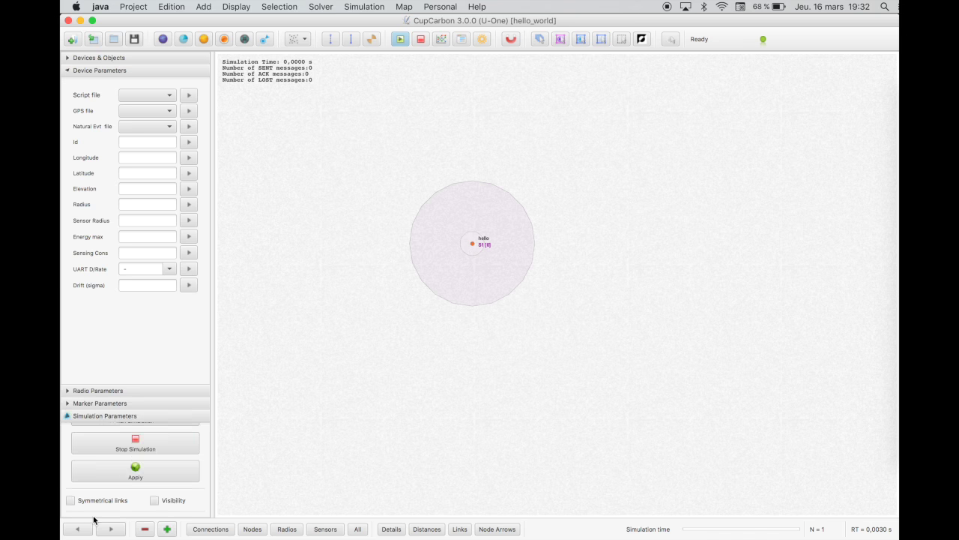